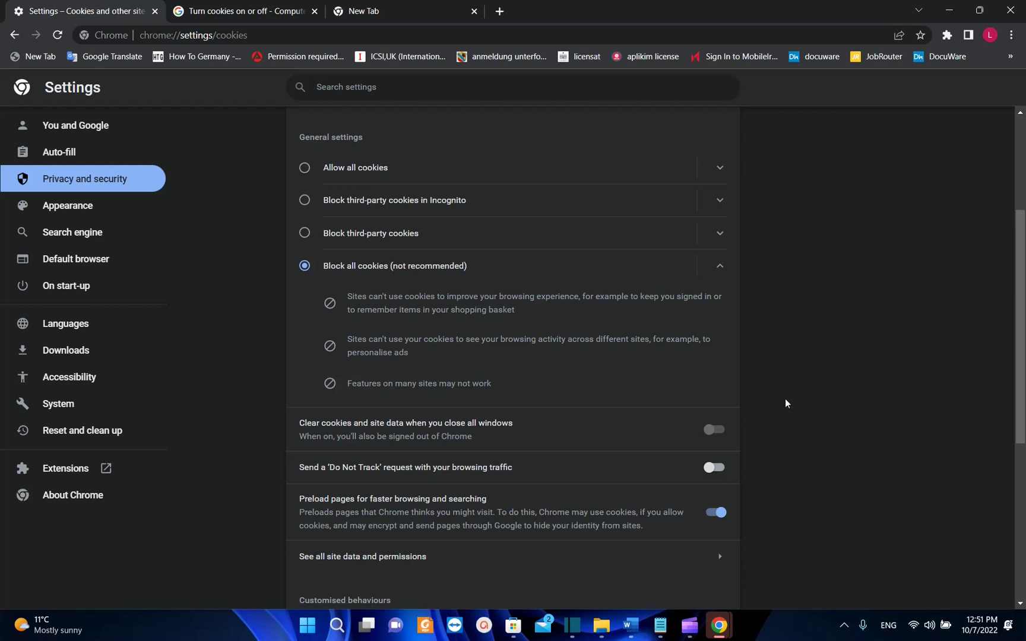
Step: In the new tab, open Chrome's Settings page from the ⋮ menu
scroll(785, 399, "up", 2)
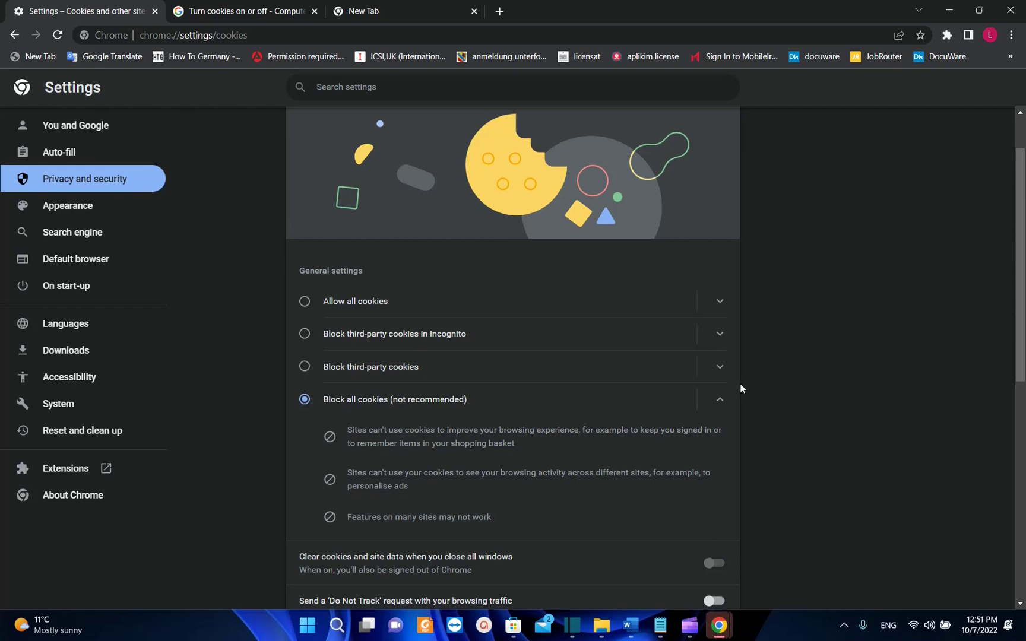
left_click(419, 10)
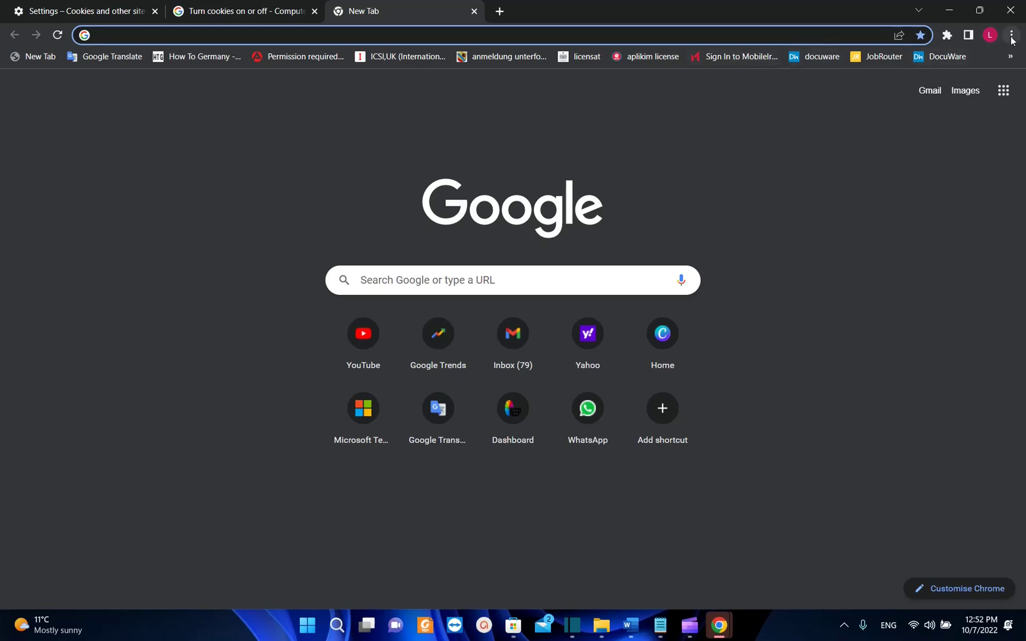
left_click(1012, 36)
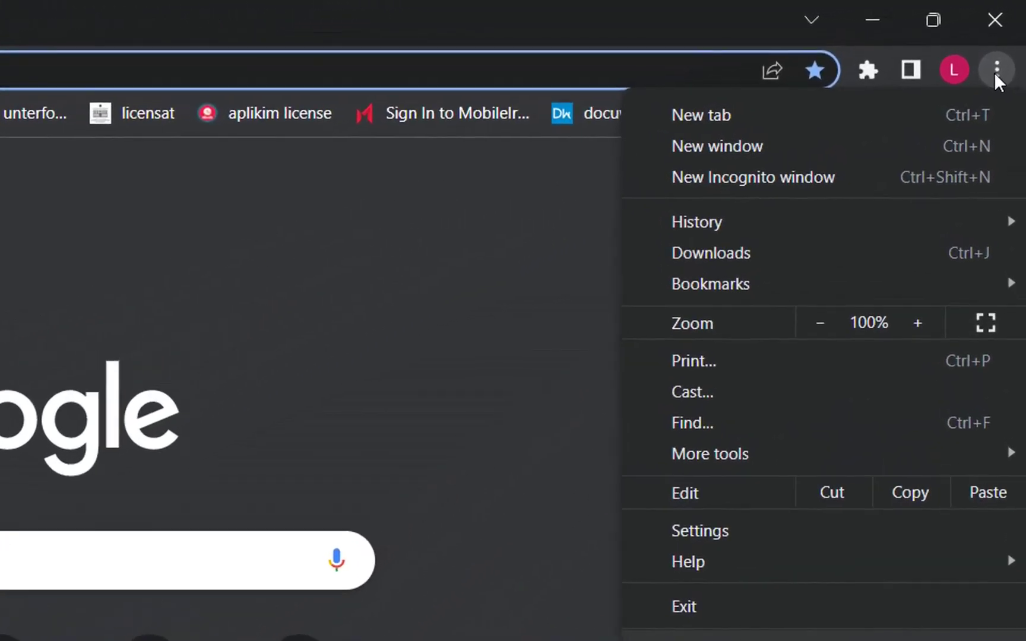
left_click(712, 538)
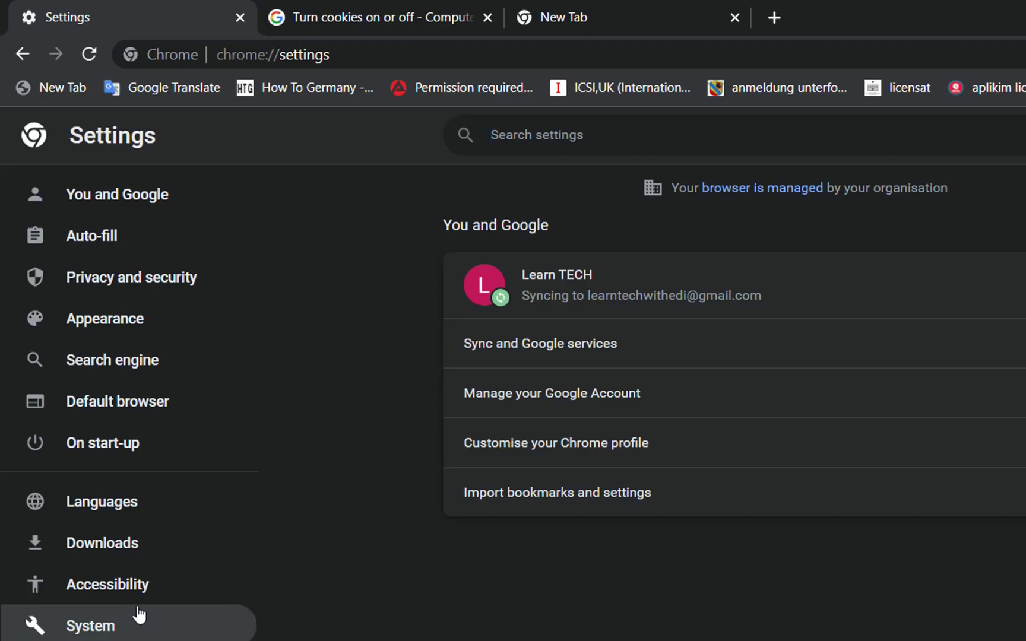
Step: Go to Privacy and security and open Cookies and other site data, where Block all cookies is selected
left_click(117, 289)
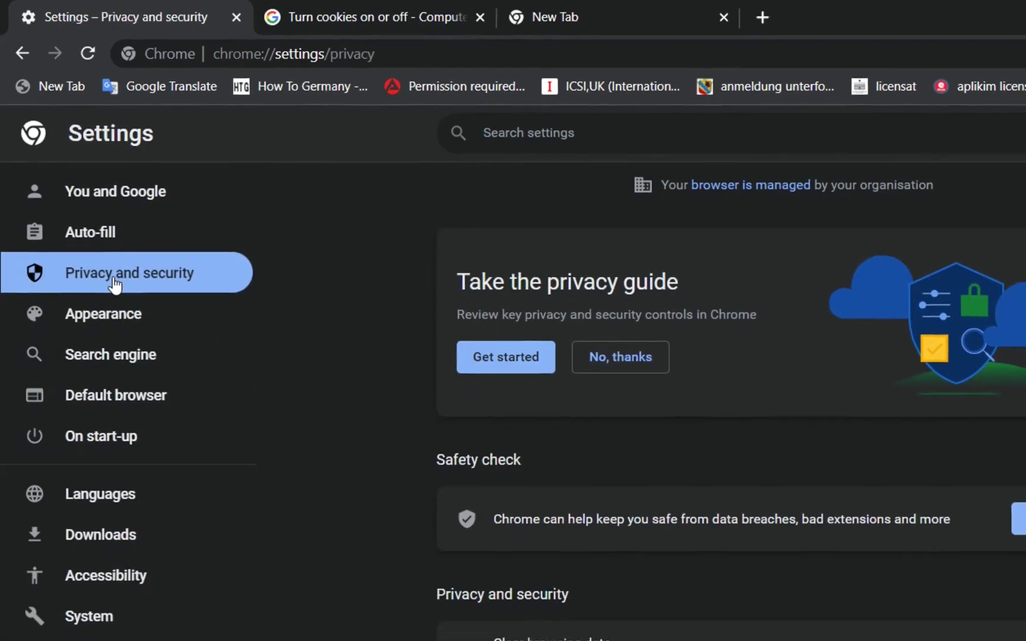
scroll(748, 522, "down", 2)
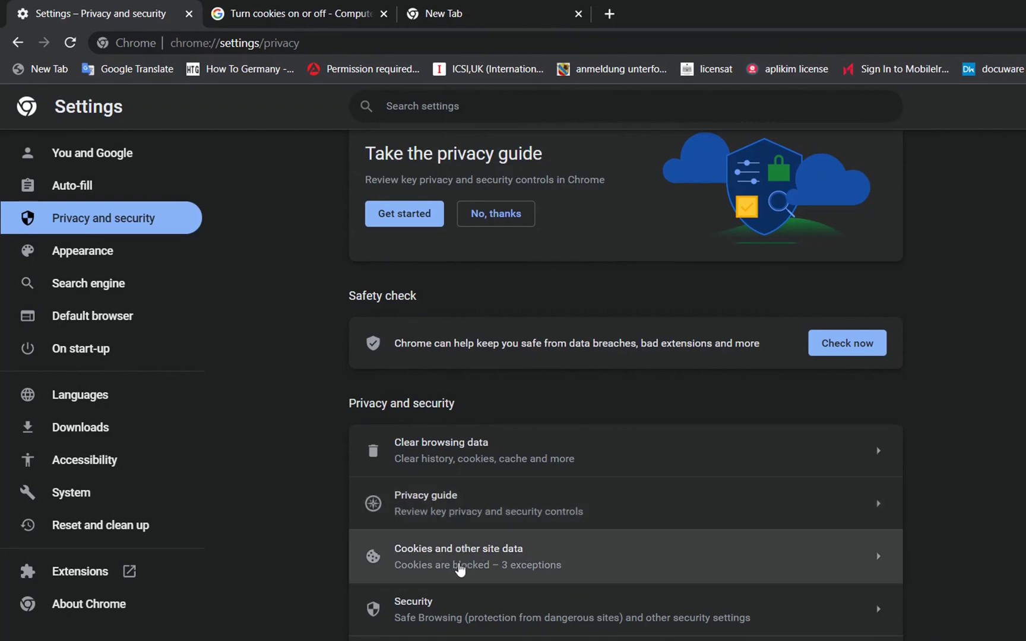
left_click(569, 566)
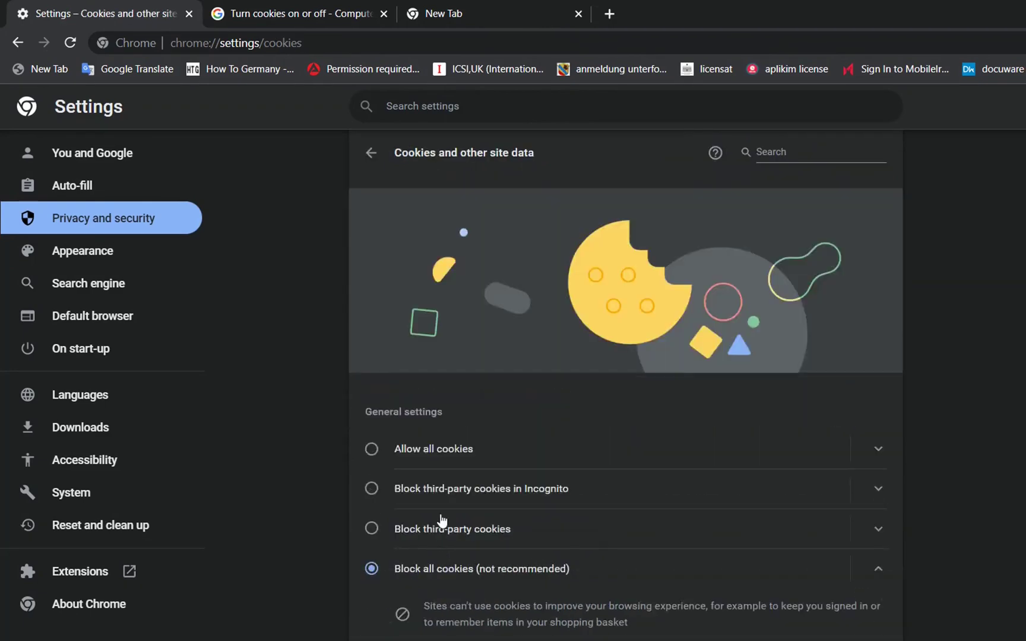
scroll(608, 456, "down", 2)
scroll(600, 450, "down", 5)
scroll(499, 345, "up", 4)
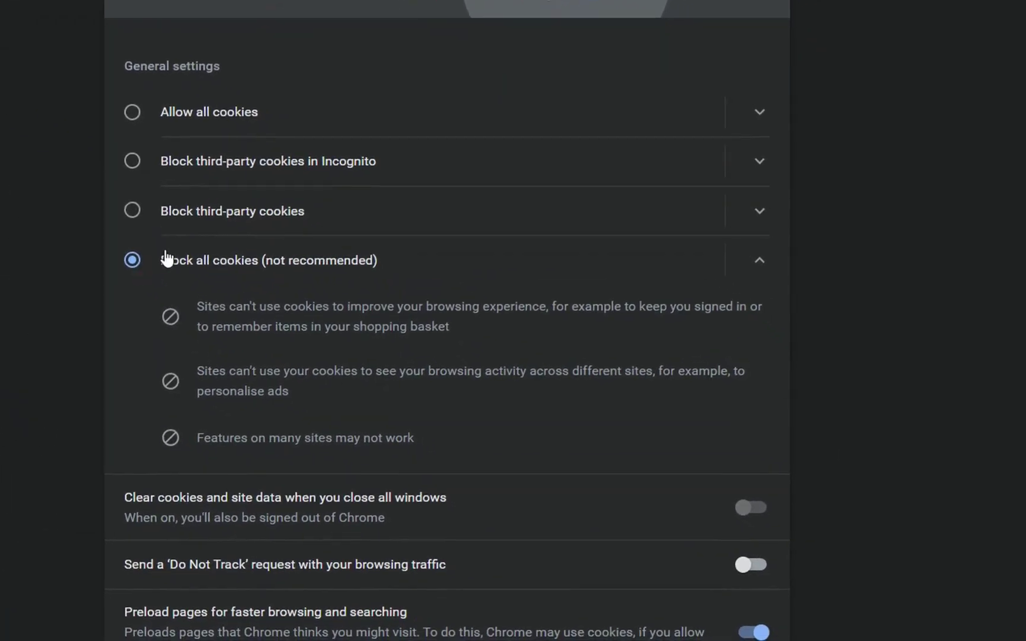
Step: Try Allow all cookies and the Incognito option, then settle on Block third-party cookies
left_click(170, 115)
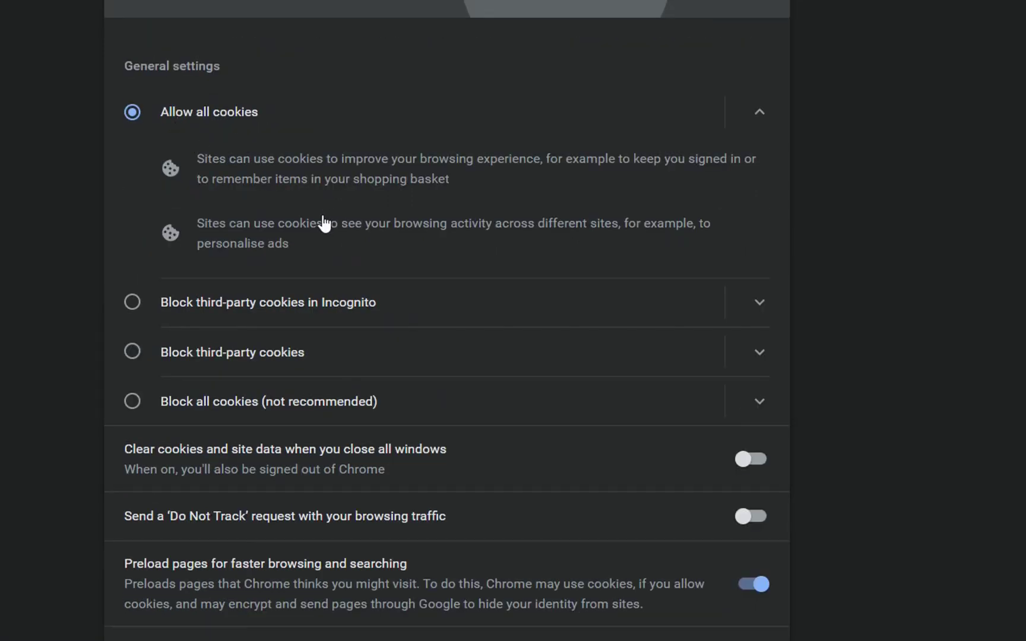
left_click(131, 302)
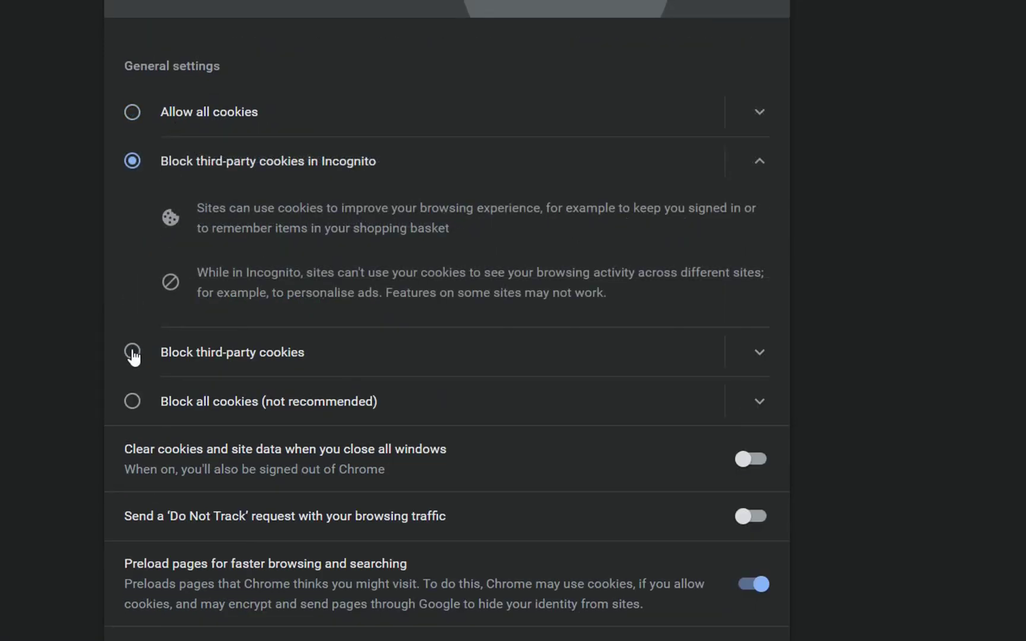
left_click(132, 352)
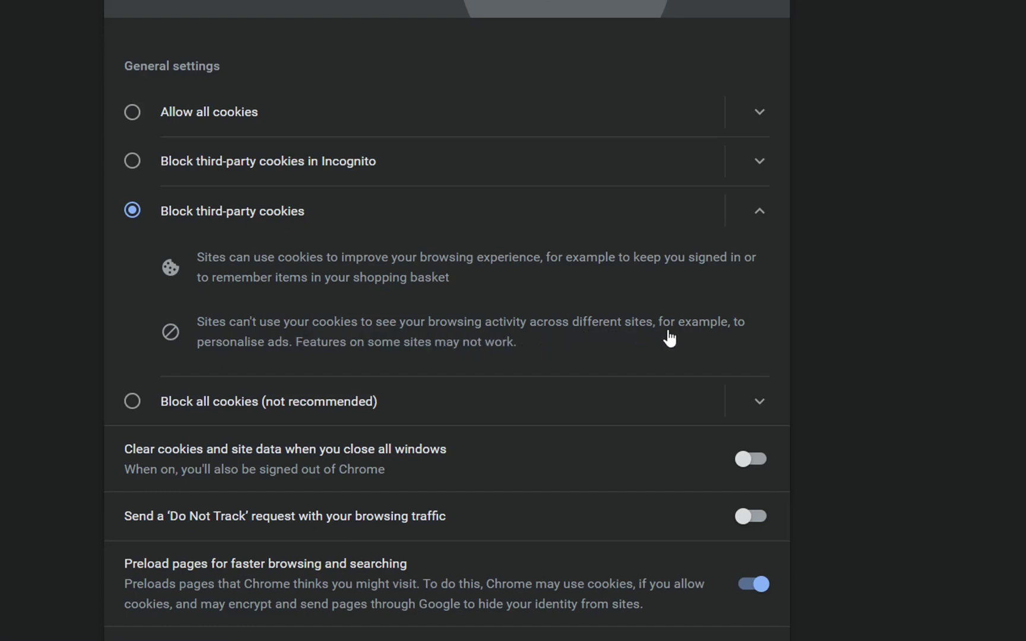
scroll(277, 247, "down", 2)
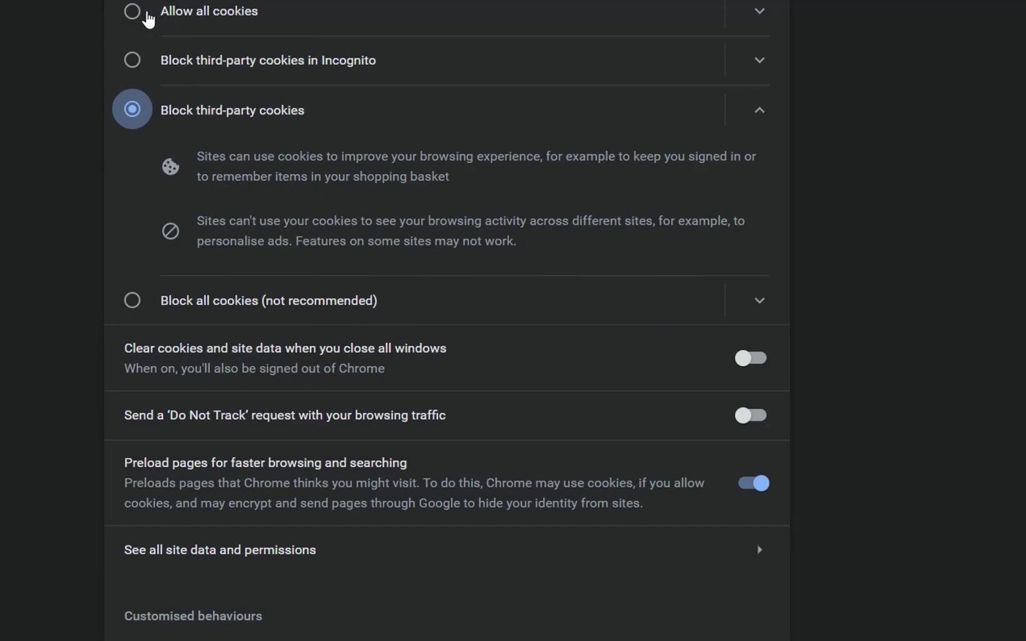
Step: Pass through Allow all cookies and end with Block all cookies (not recommended) selected
left_click(144, 12)
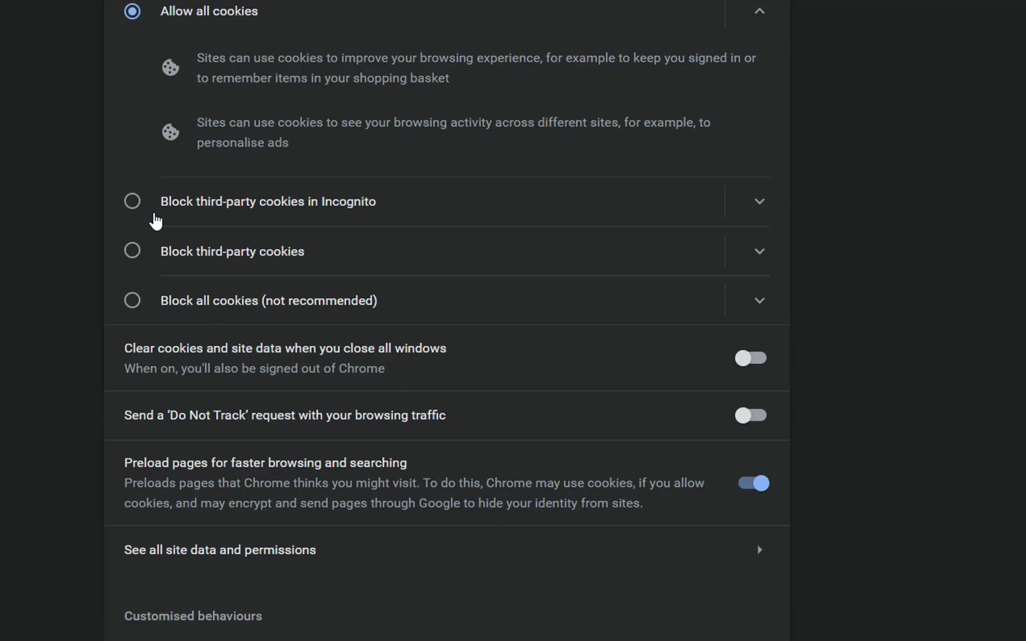
left_click(132, 301)
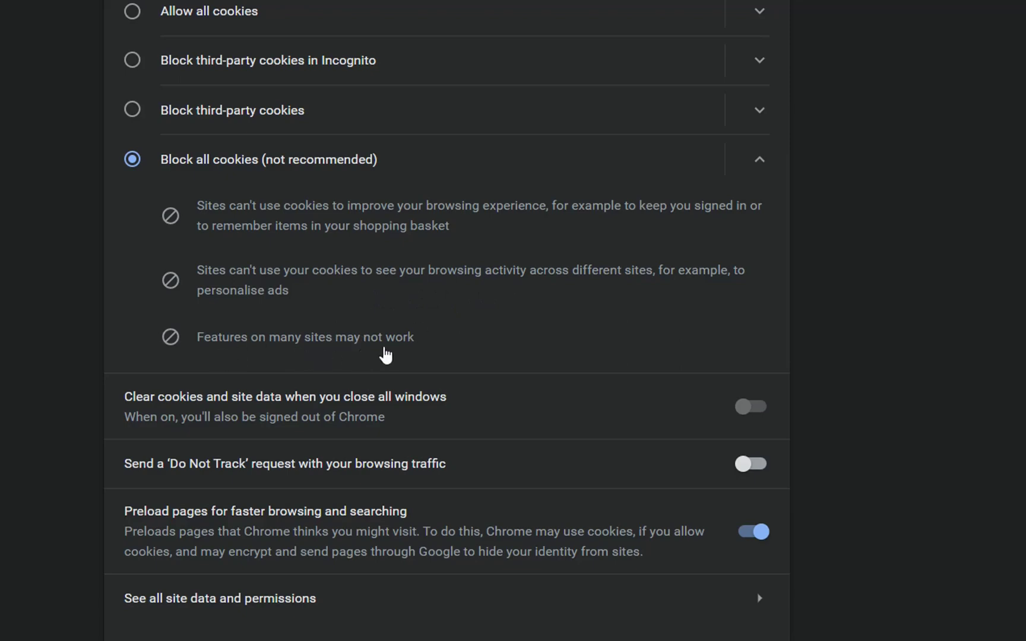
scroll(479, 452, "down", 3)
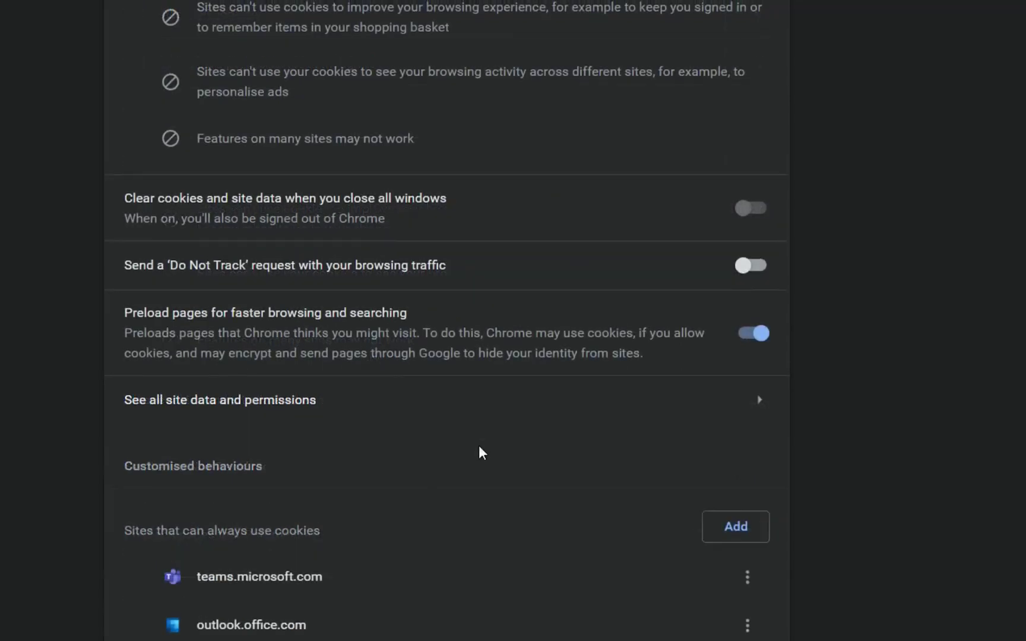
scroll(478, 453, "up", 3)
scroll(479, 454, "down", 3)
scroll(480, 449, "up", 4)
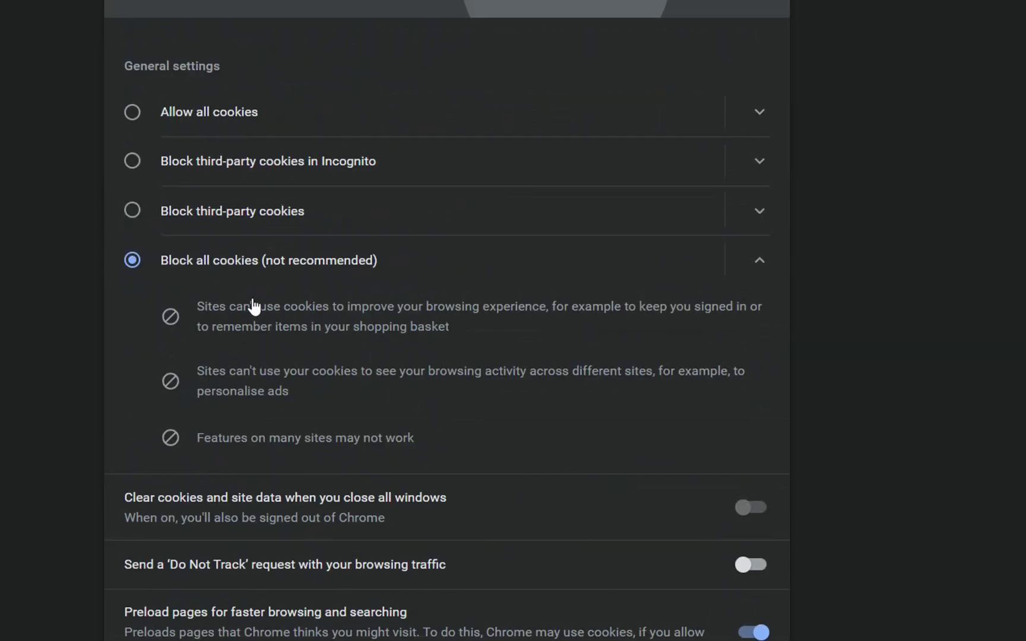
scroll(333, 338, "down", 3)
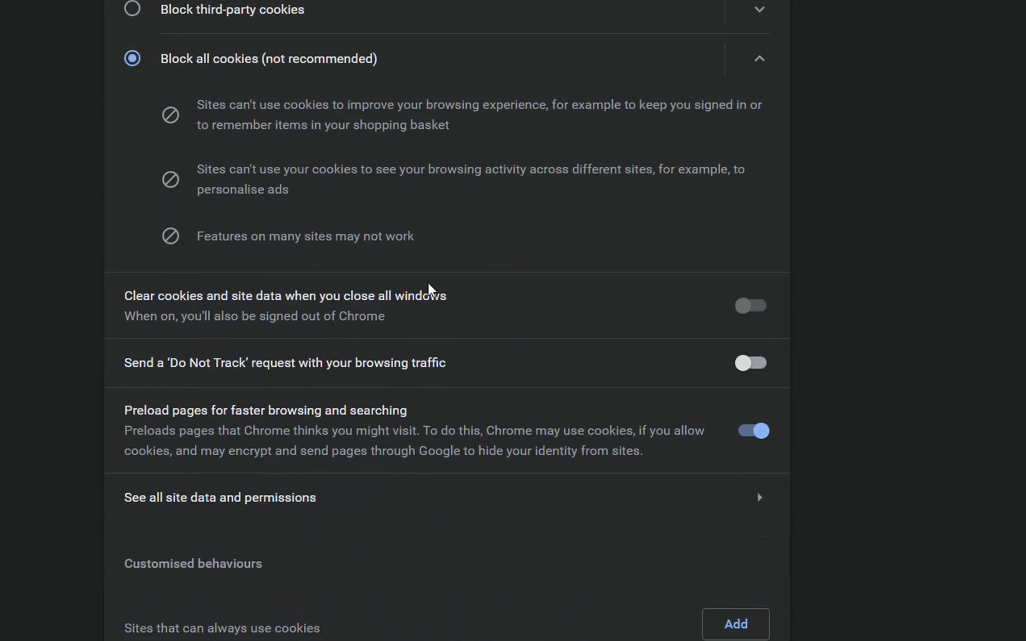
scroll(458, 351, "down", 3)
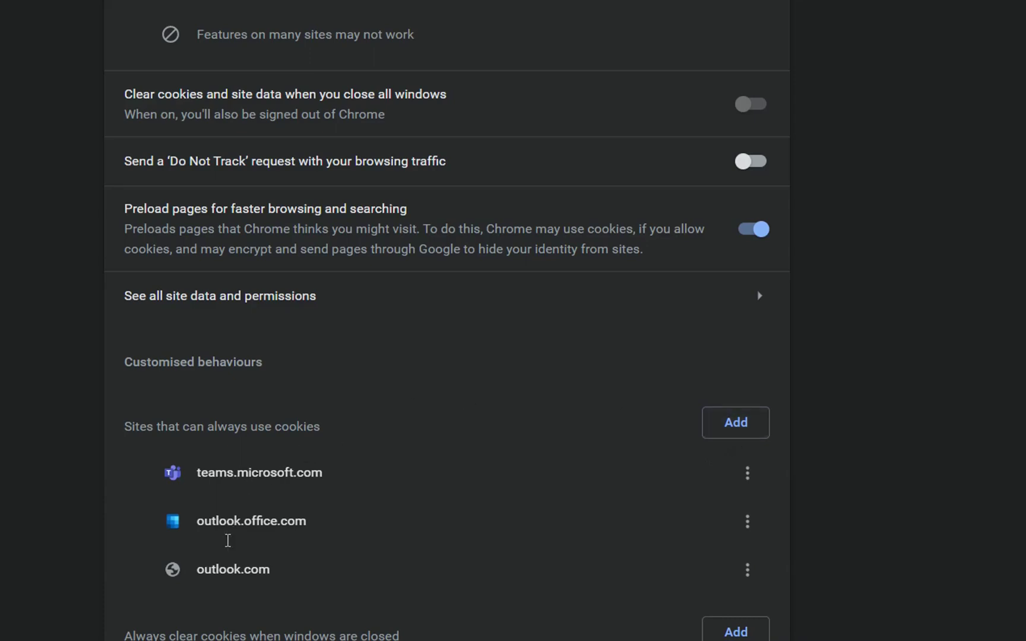
scroll(436, 561, "up", 3)
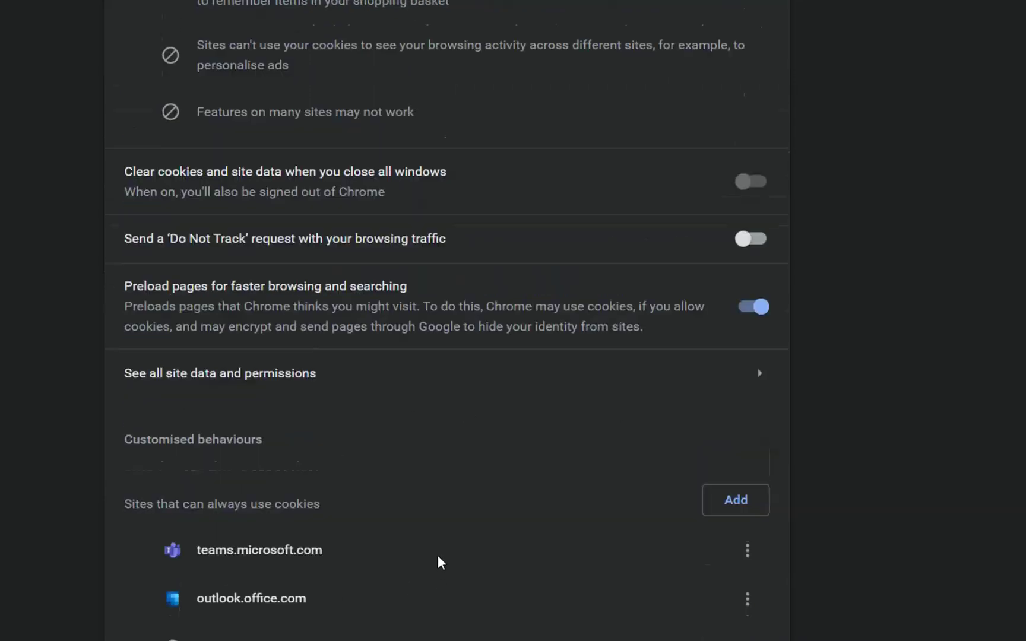
scroll(437, 544, "down", 4)
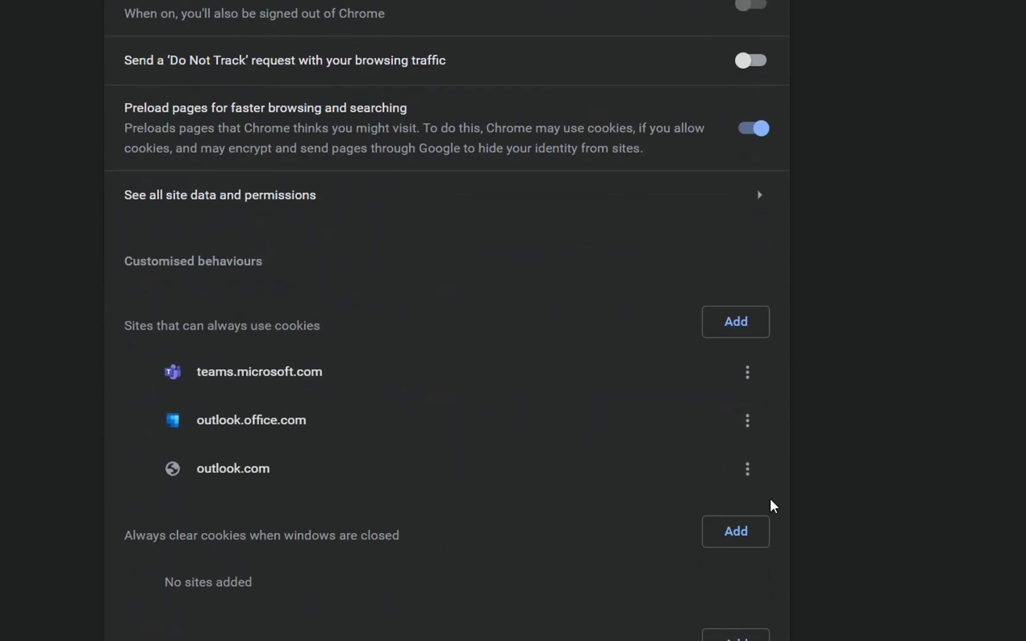
Step: Allow microsoft.com, with third-party cookies included, under Sites that can always use cookies
left_click(736, 323)
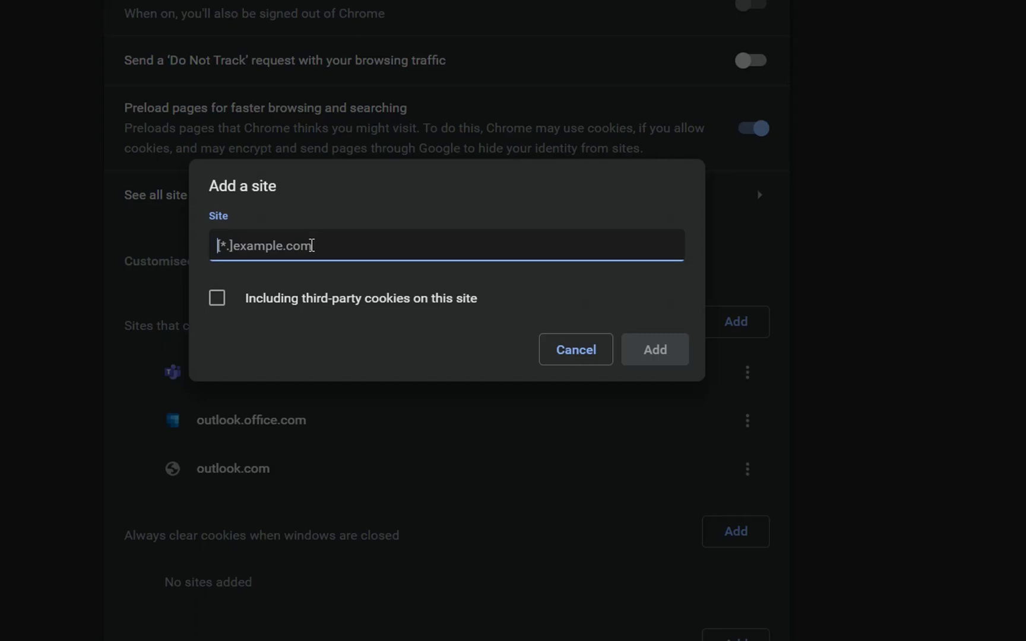
type("microsoft.com")
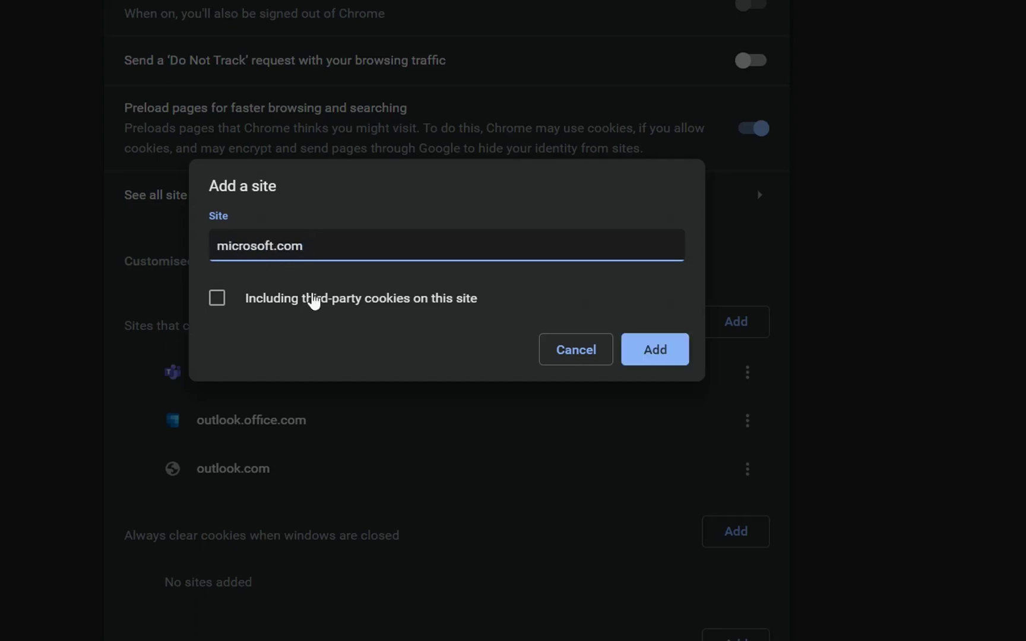
left_click(216, 300)
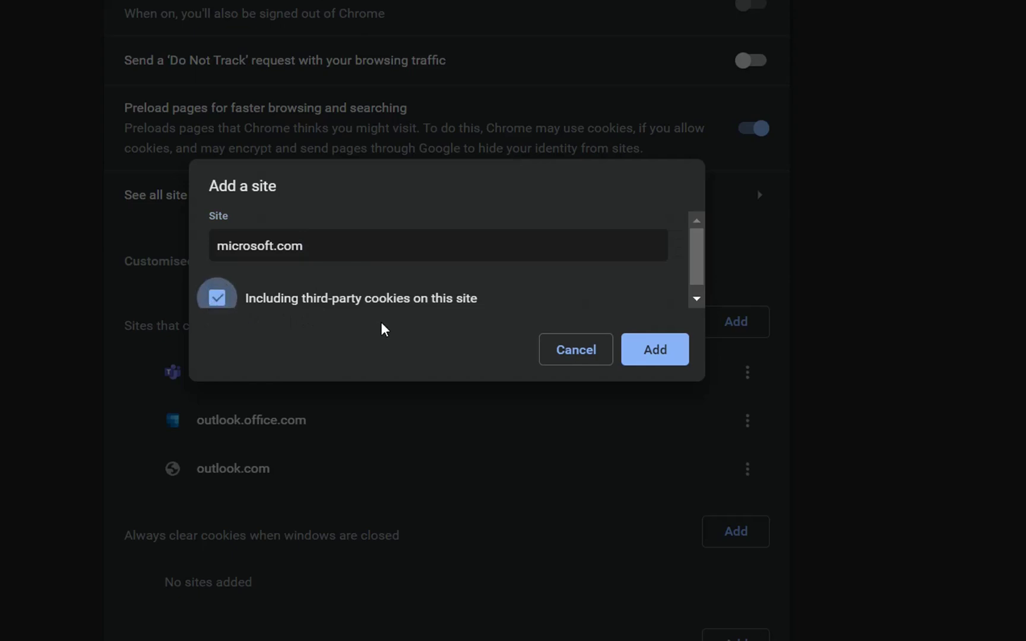
left_click(655, 351)
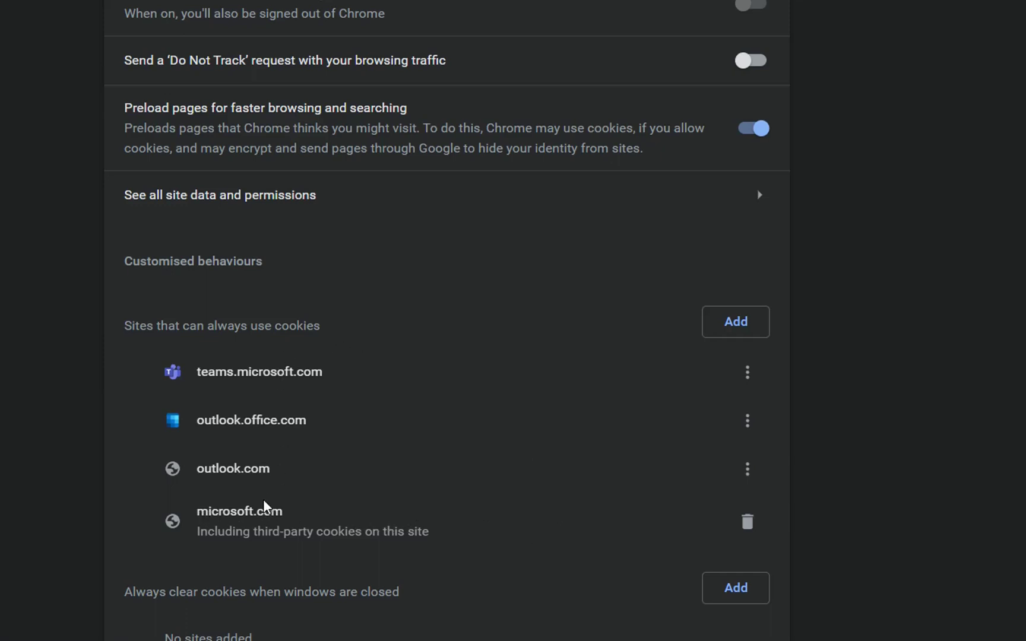
scroll(318, 497, "up", 5)
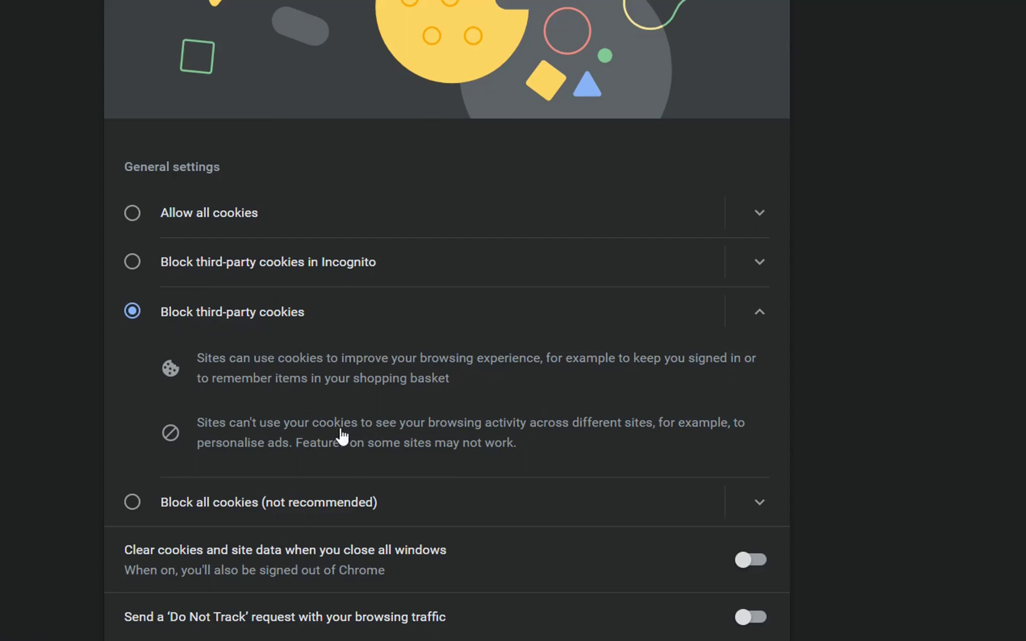
left_click(326, 513)
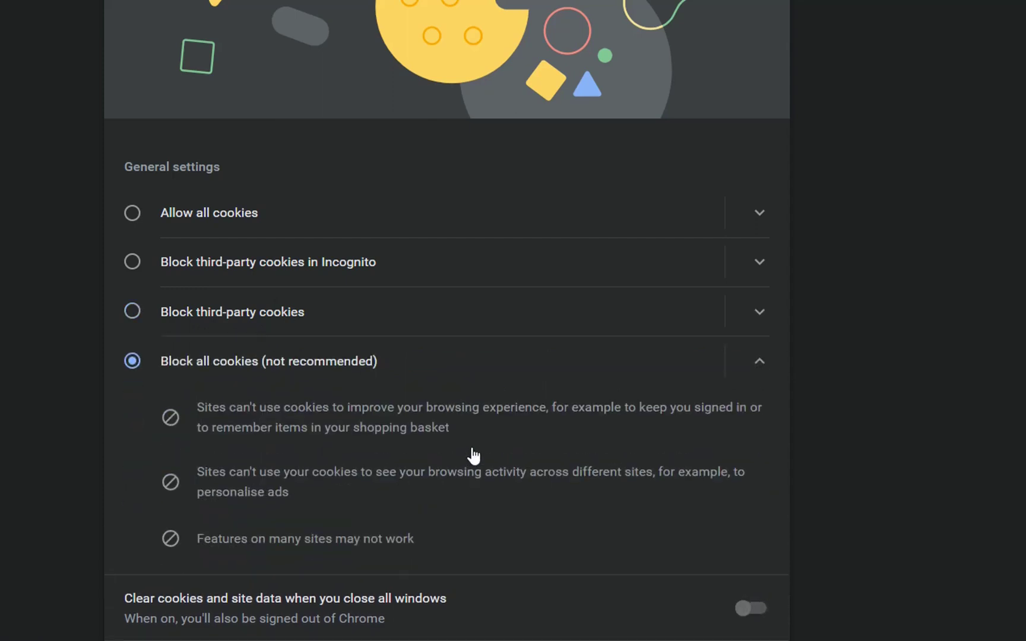
Step: Turn on 'Clear cookies and site data when you close all windows' and select Allow all cookies
scroll(519, 433, "down", 2)
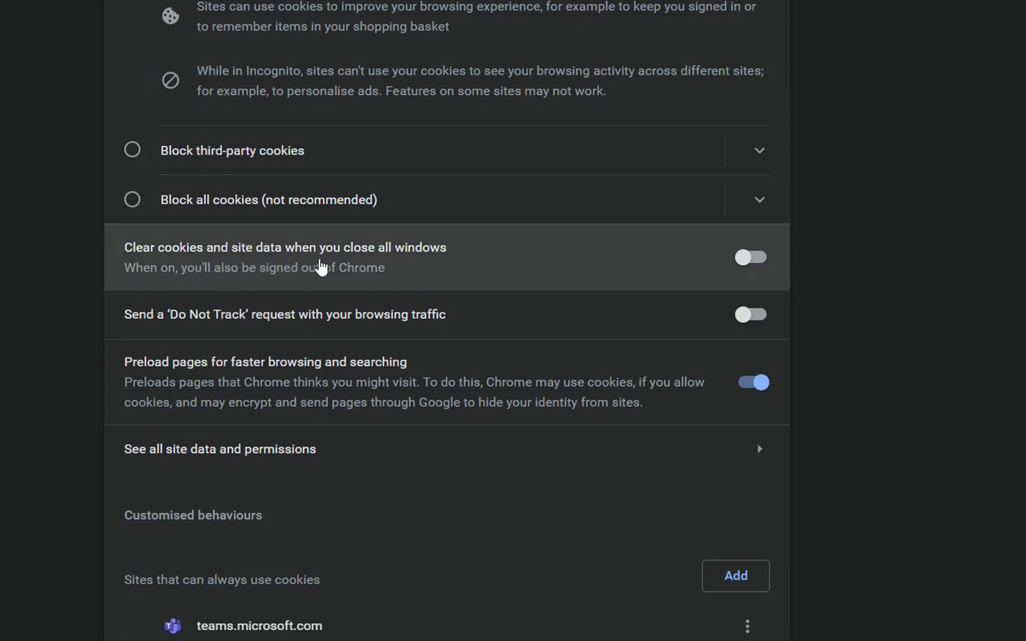
left_click(745, 260)
scroll(307, 240, "up", 2)
left_click(208, 11)
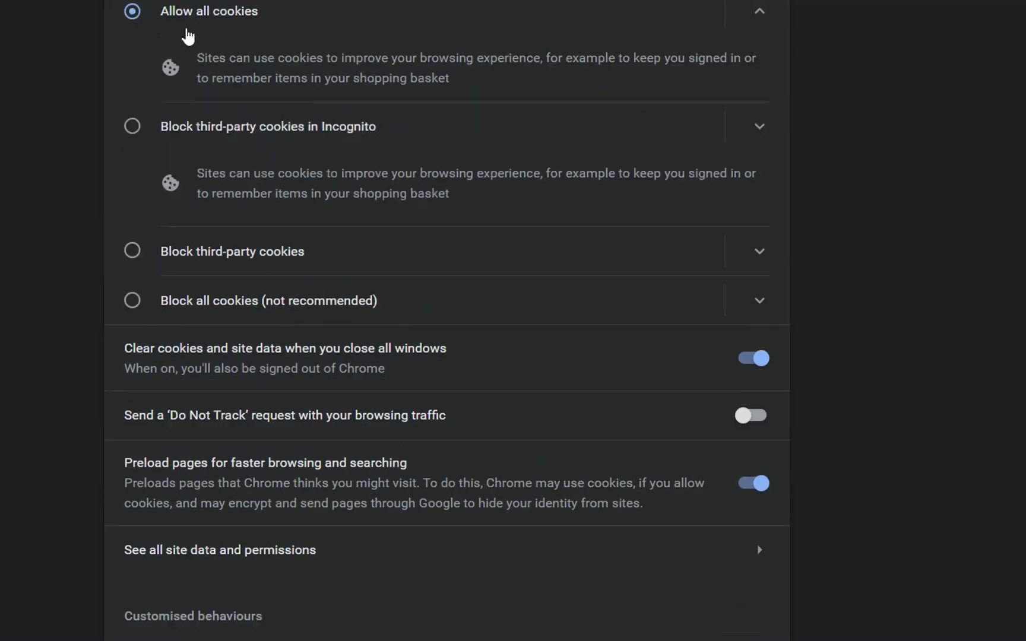